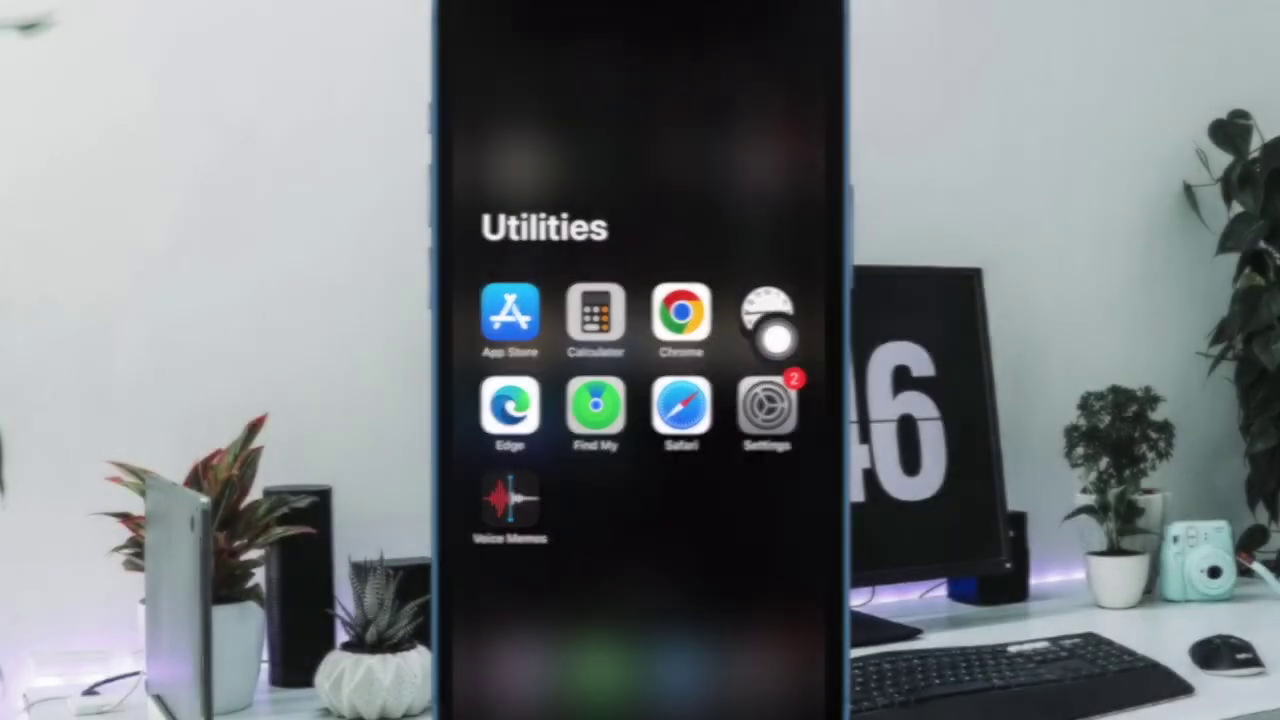
Turn StandBy on in Settings so the red June 14 date and New Delhi weather display returns.
click(766, 405)
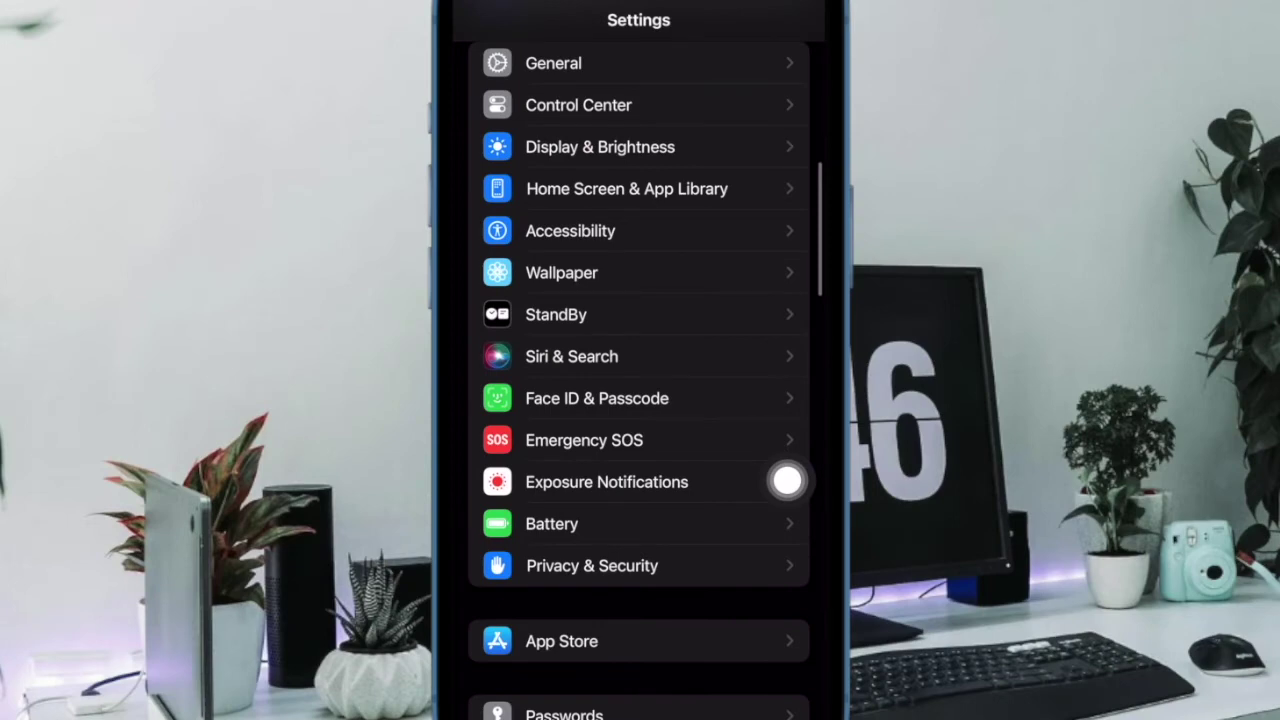
click(744, 316)
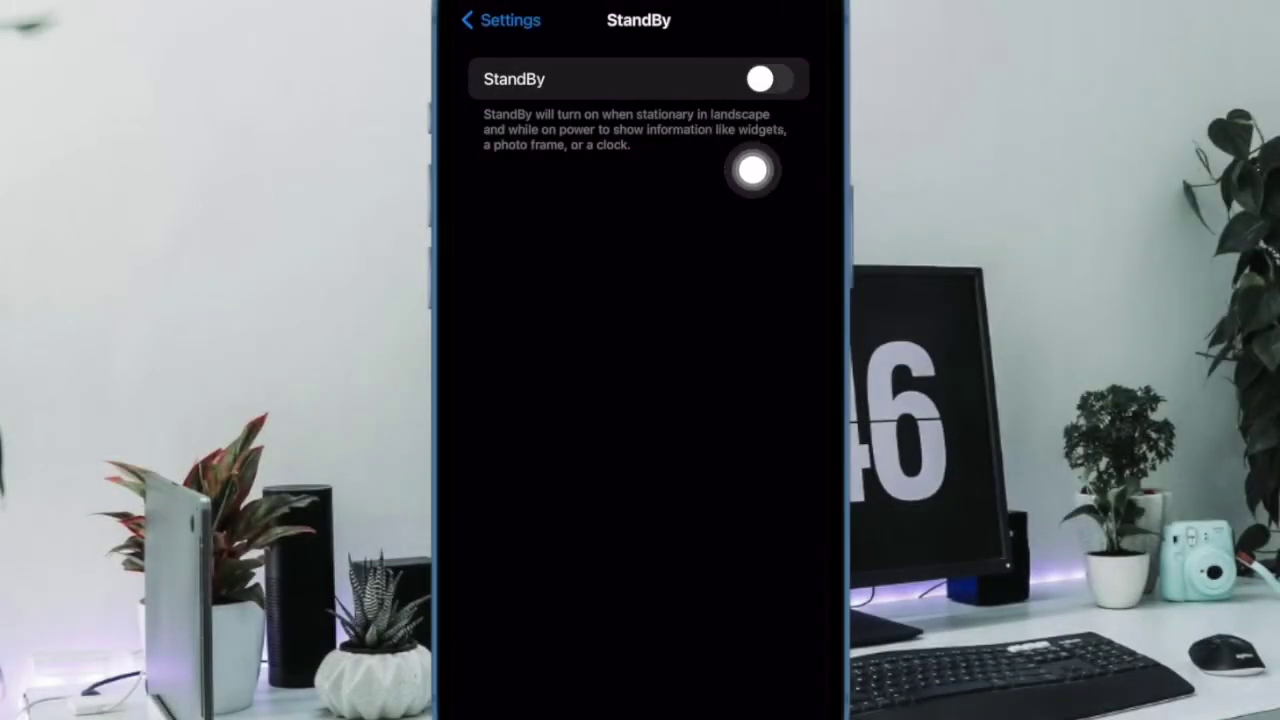
click(770, 79)
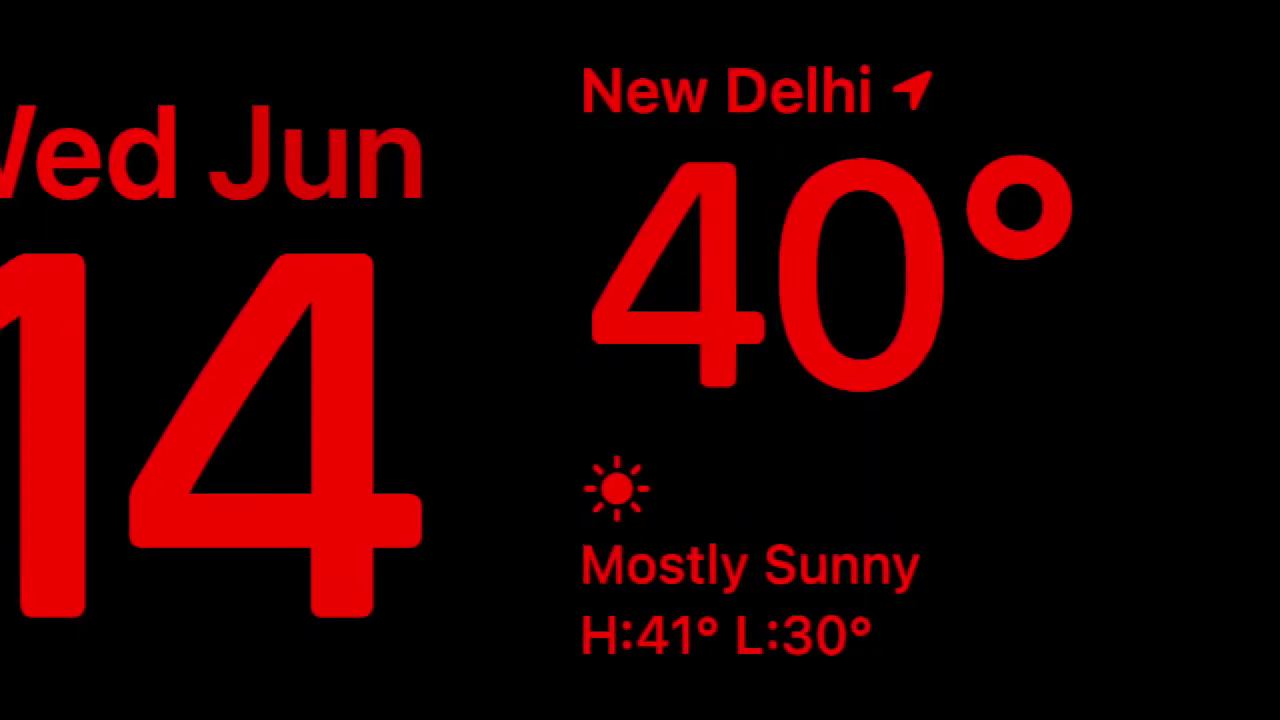